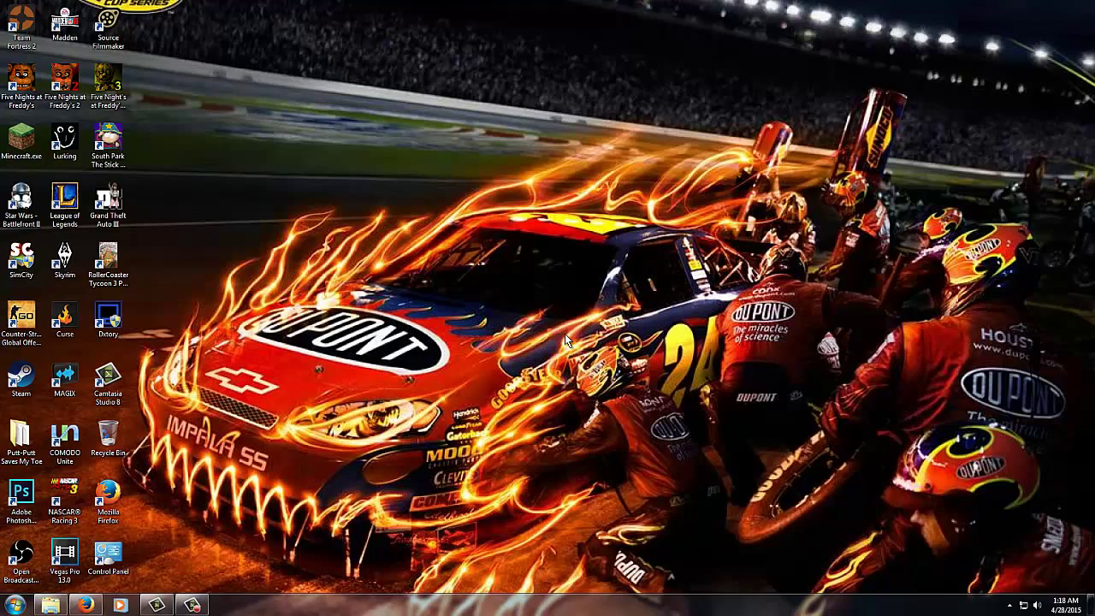
Step: In Firefox, download FF-FI XV 2.0 Patch.rar through the forum post's GameFront link under 2.0 Patch, and return to the post
left_click(84, 605)
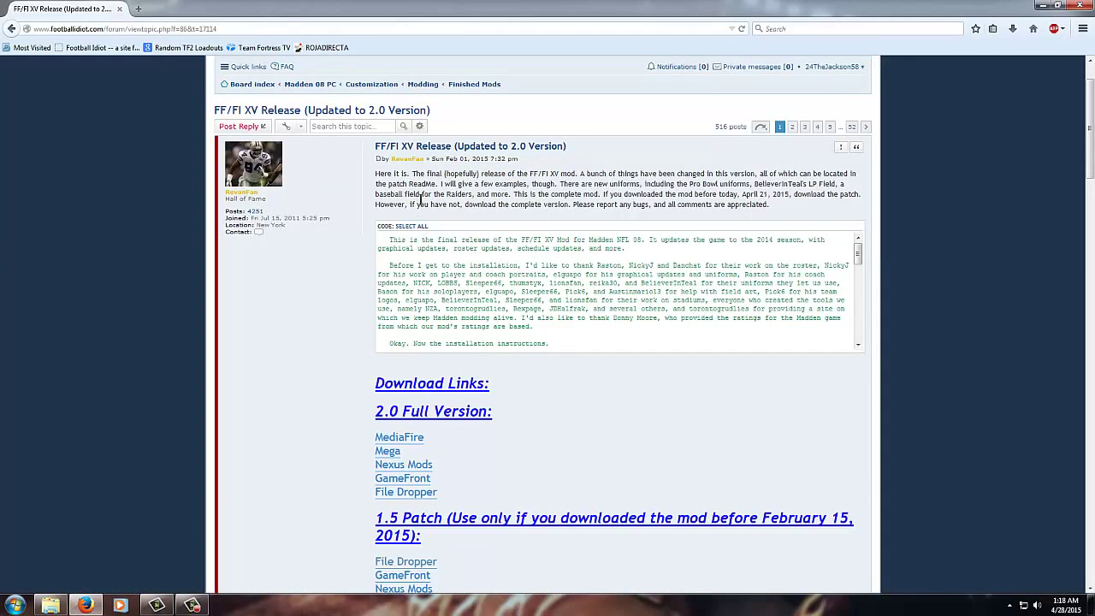
scroll(814, 435, "up", 2)
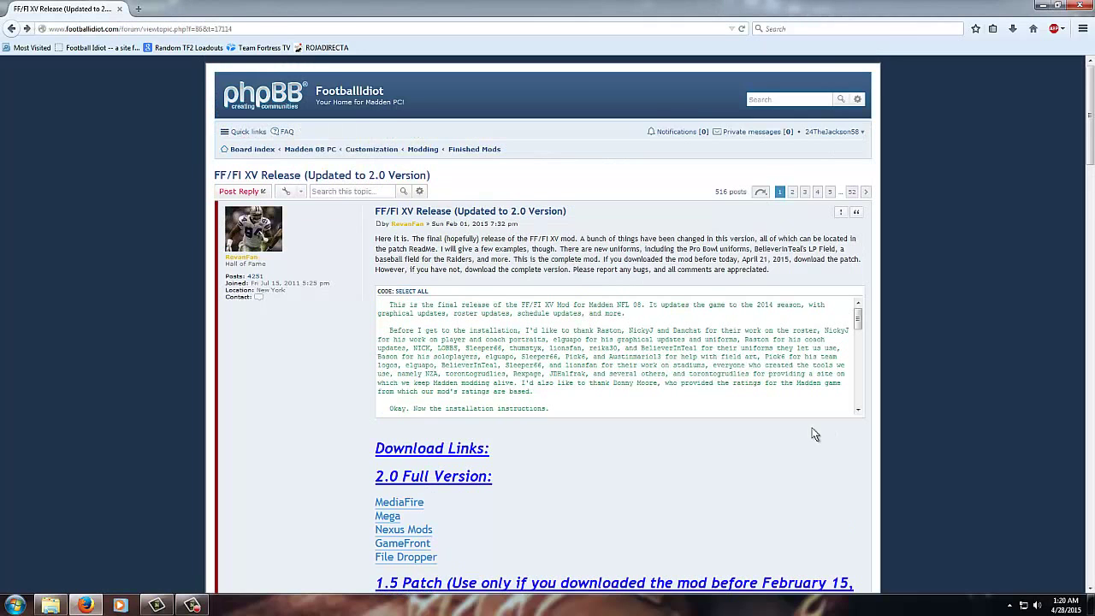
scroll(576, 471, "down", 5)
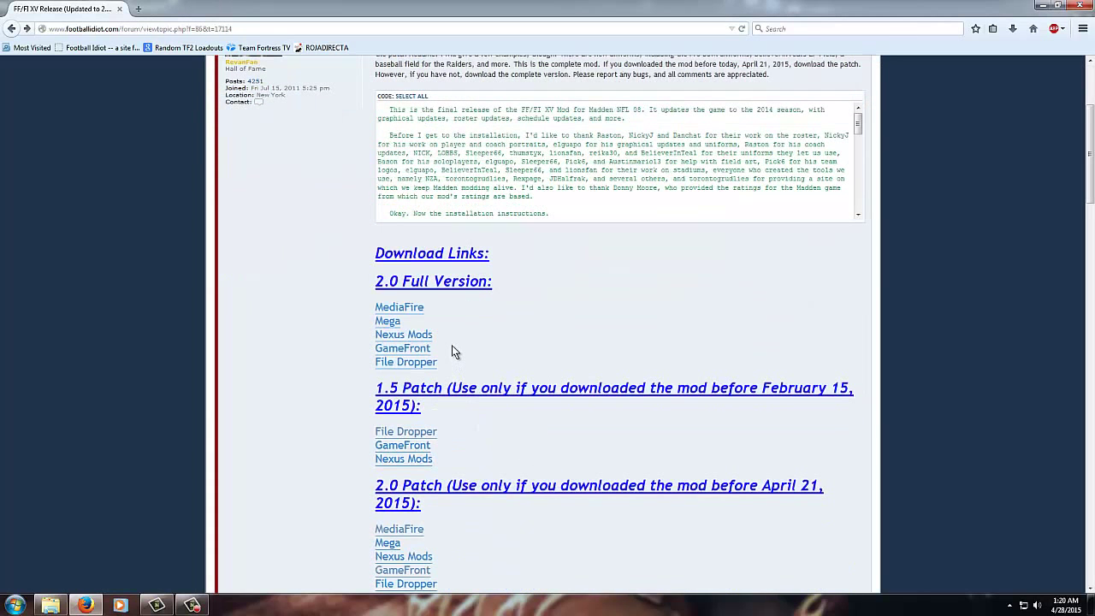
scroll(439, 306, "down", 1)
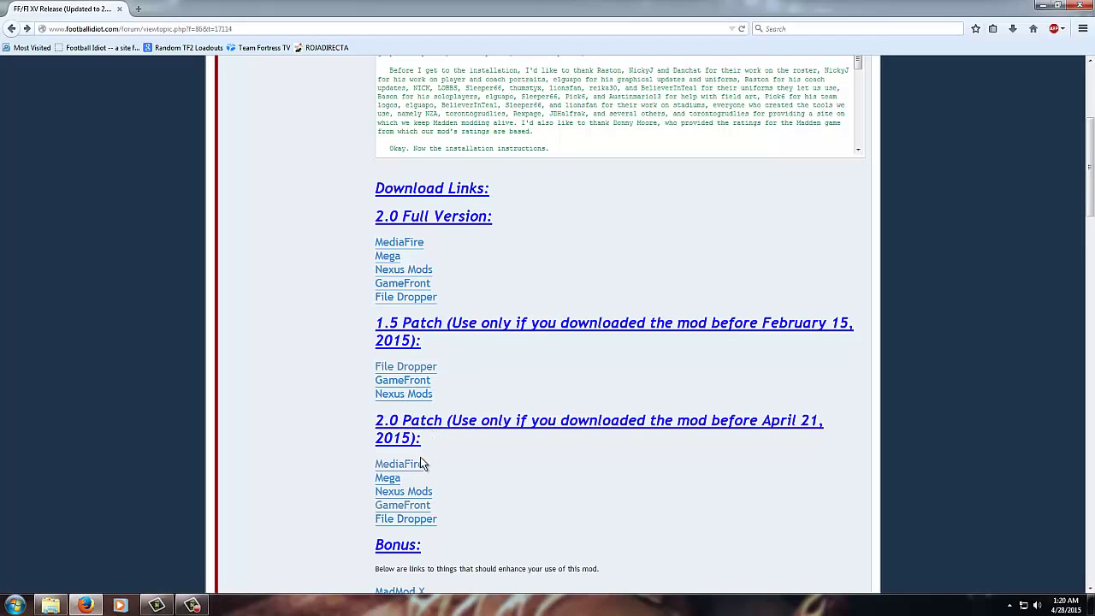
left_click(418, 506)
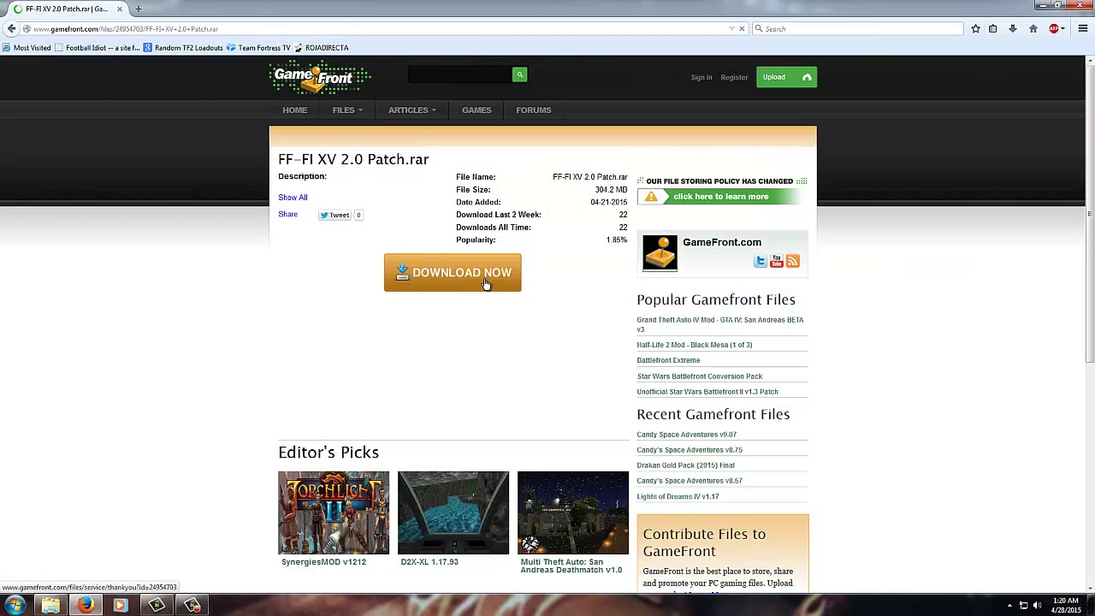
left_click(485, 283)
left_click(11, 29)
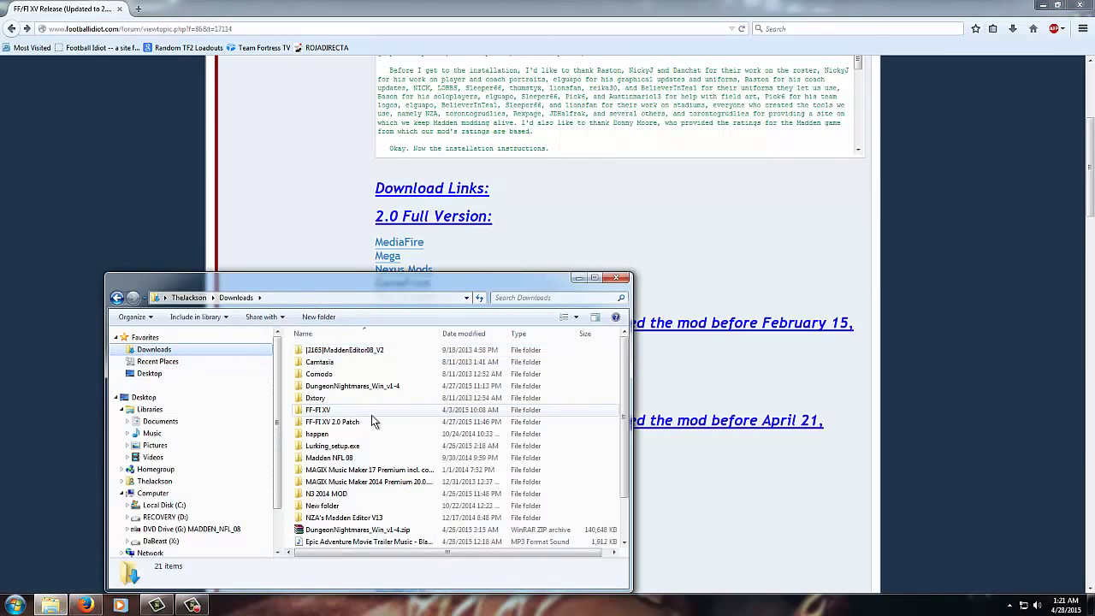
Step: In Windows Explorer, find FF-FI XV 2.0 Patch.rar in the maximized Downloads folder and show its extraction options
left_click(372, 421)
scroll(372, 422, "down", 2)
left_click(341, 542)
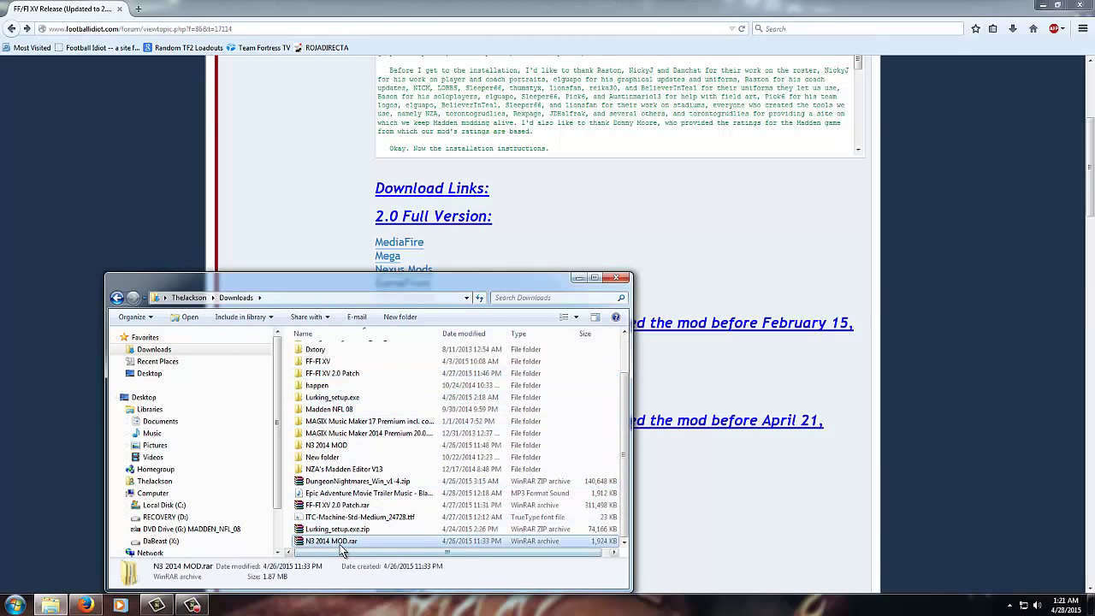
left_click(346, 506)
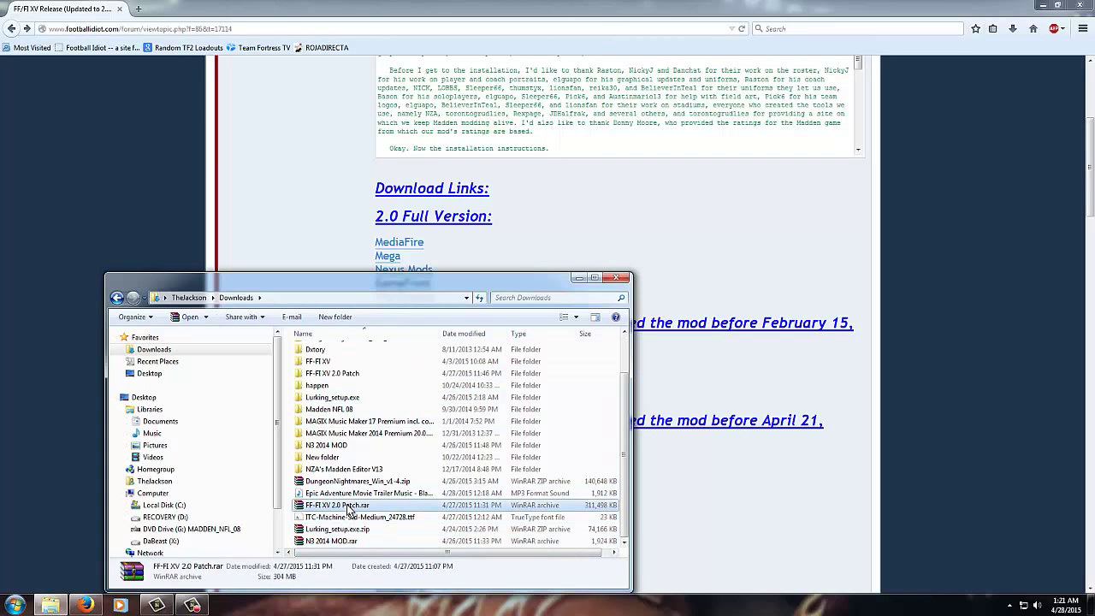
left_click(594, 278)
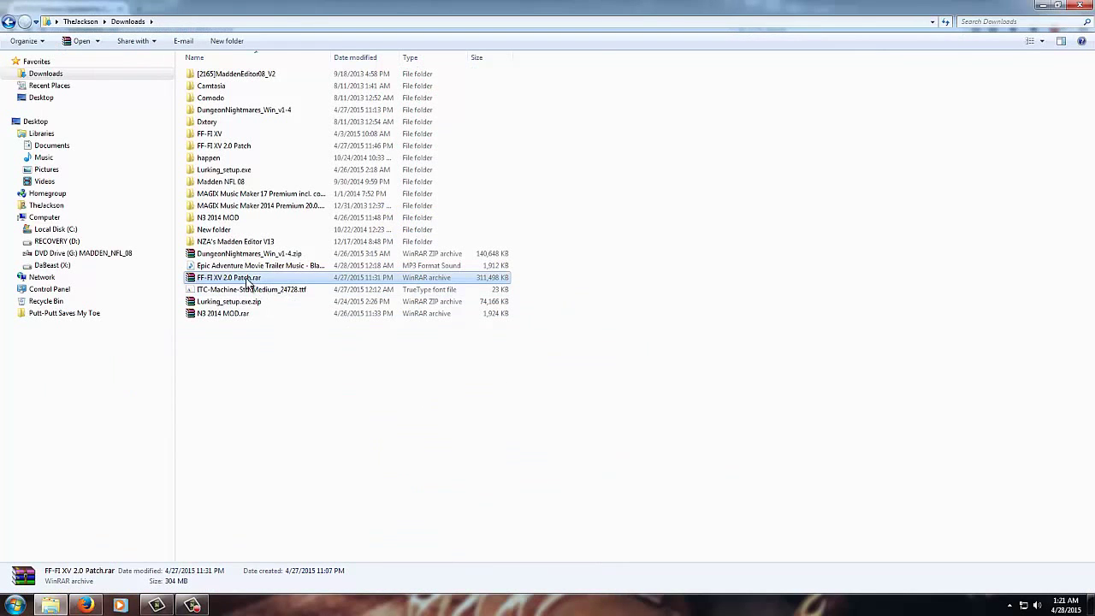
right_click(249, 282)
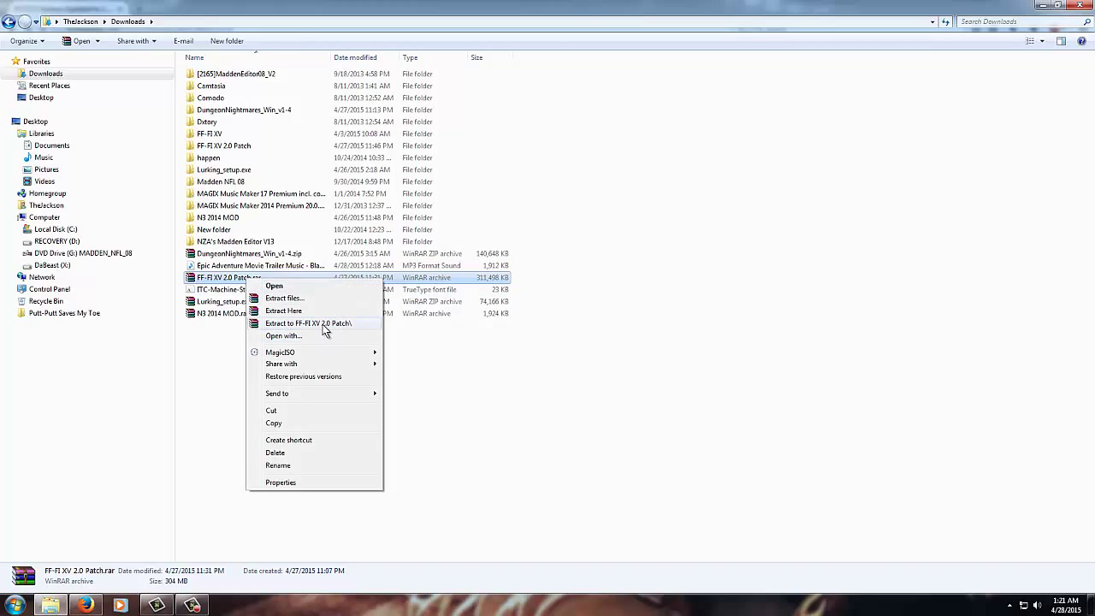
Step: Copy all files from the Documents subfolder of the extracted FF-FI XV 2.0 Patch folder
left_click(248, 147)
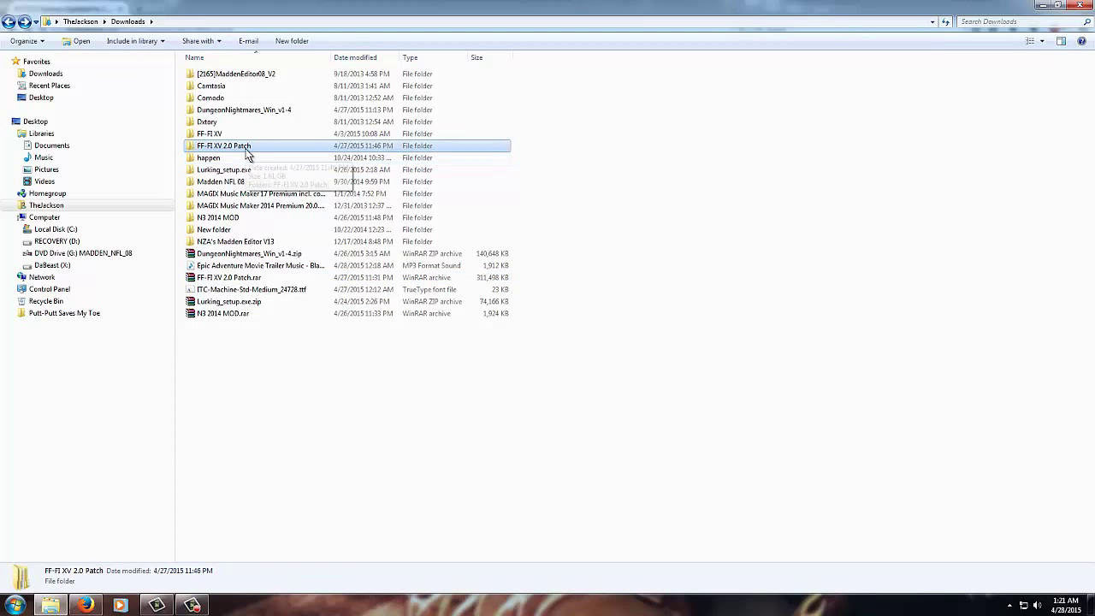
double_click(246, 149)
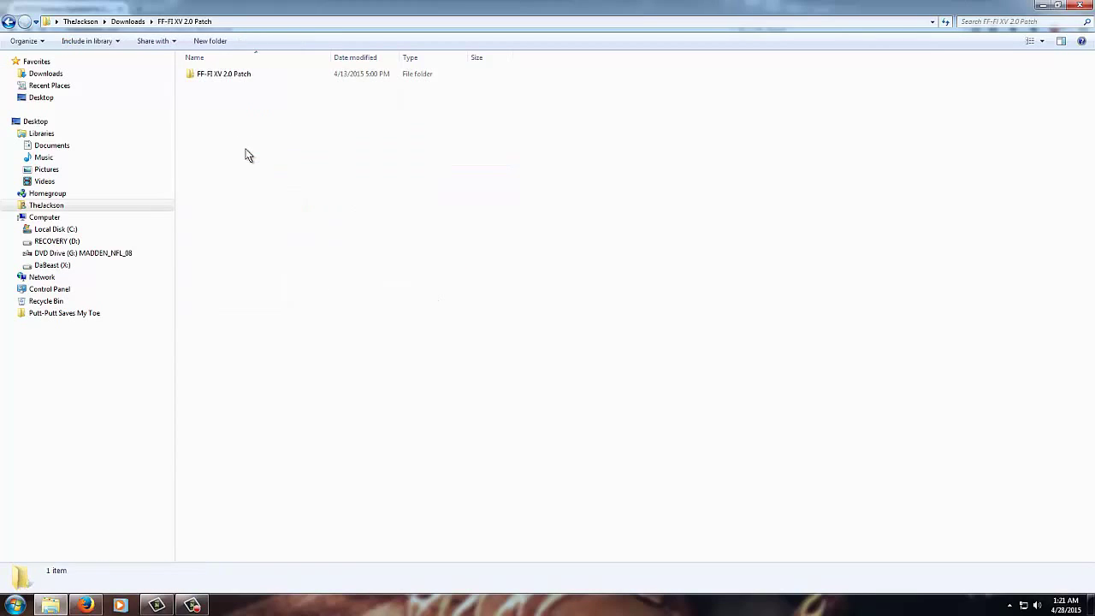
left_click(231, 82)
double_click(231, 80)
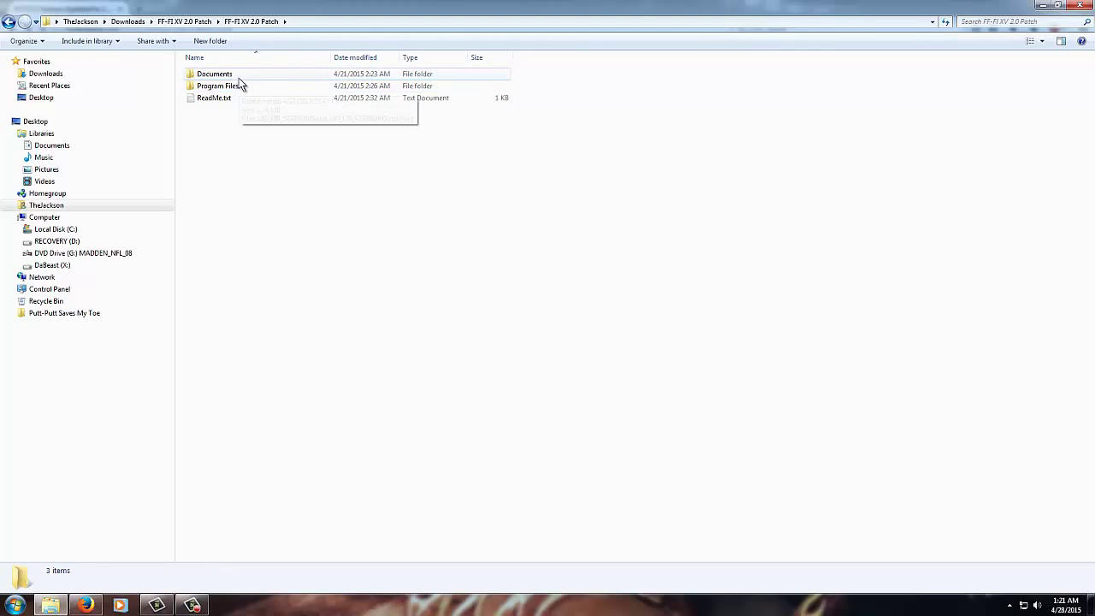
double_click(240, 77)
left_click(241, 79)
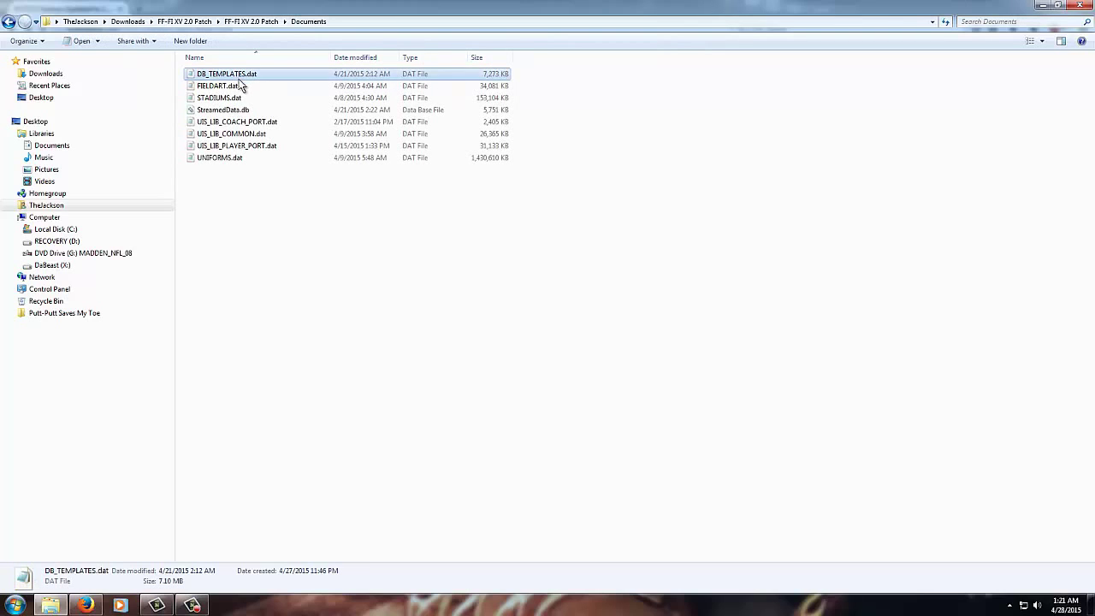
left_click(259, 154, "shift")
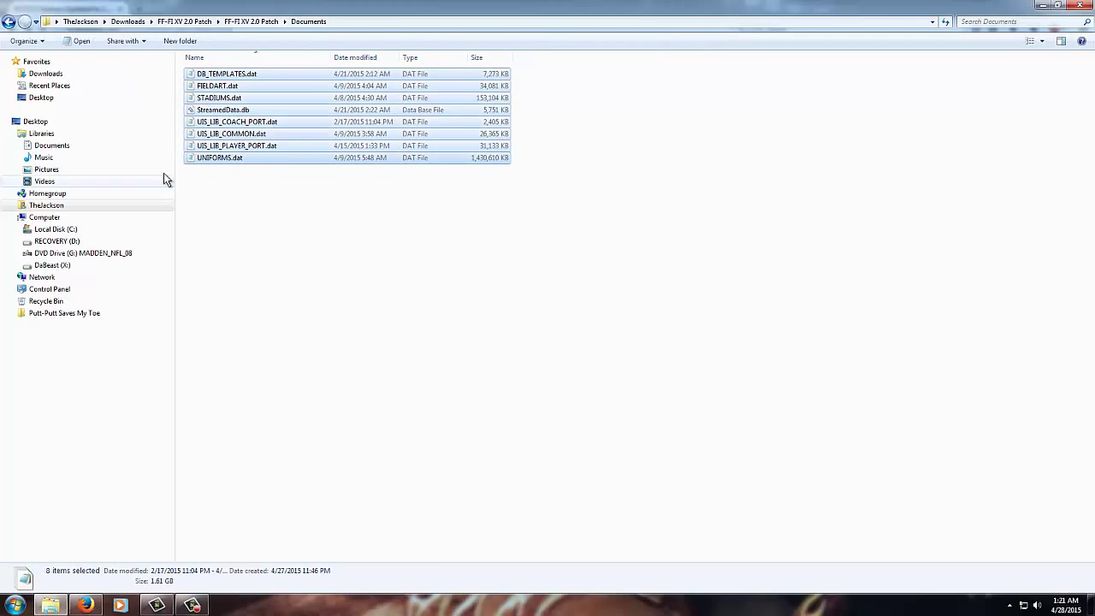
Step: Try to paste the patch files into the Documents library's Madden NFL 08 folder, replacing all conflicting files, and cancel the copy
left_click(67, 147)
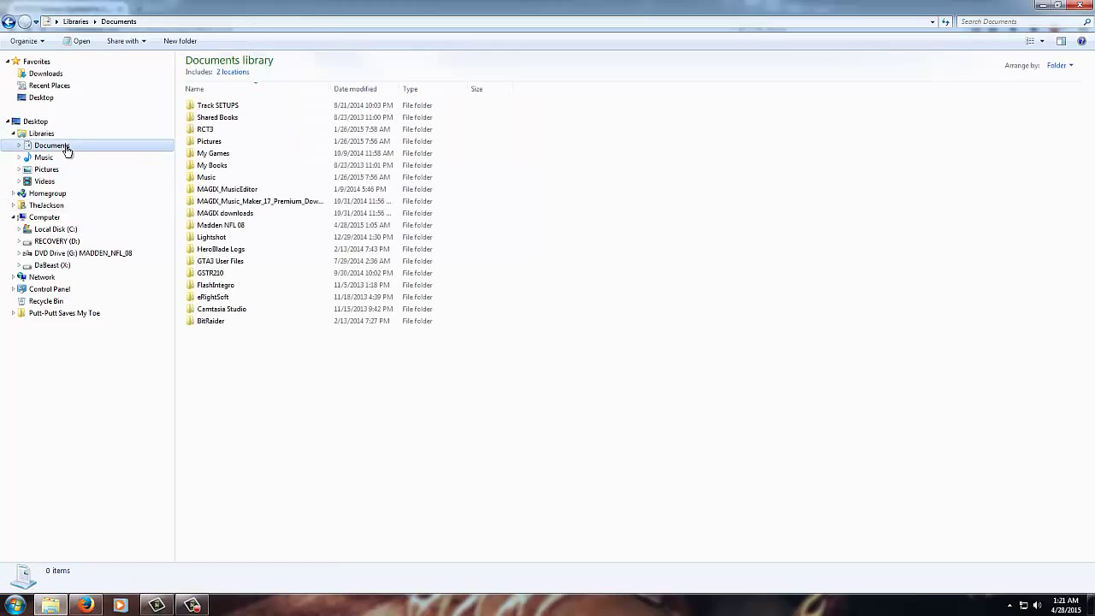
double_click(244, 227)
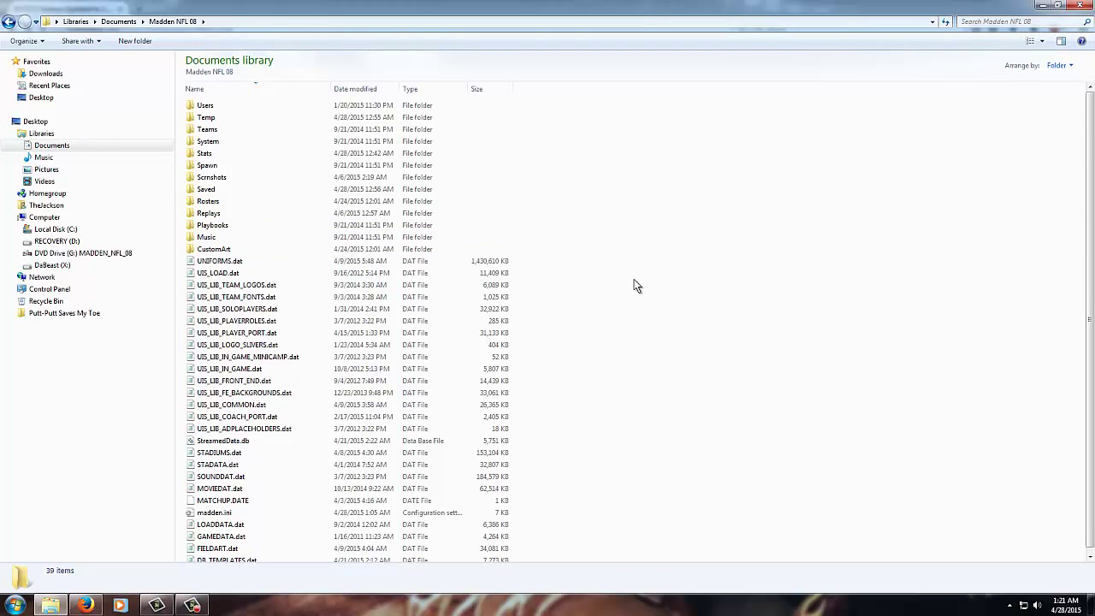
key("ctrl+v")
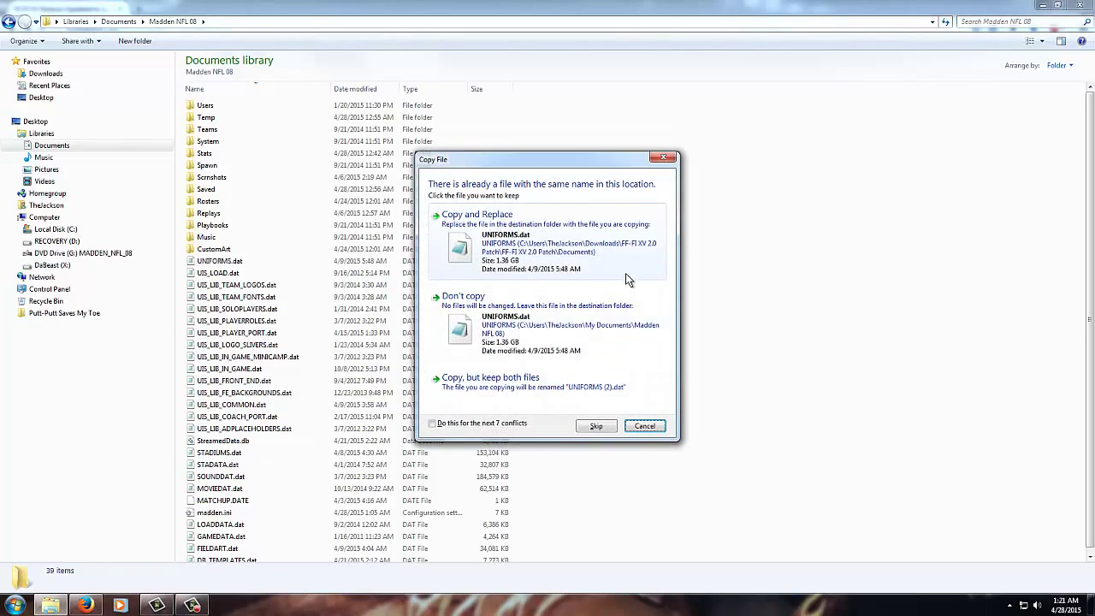
left_click(444, 428)
left_click(508, 235)
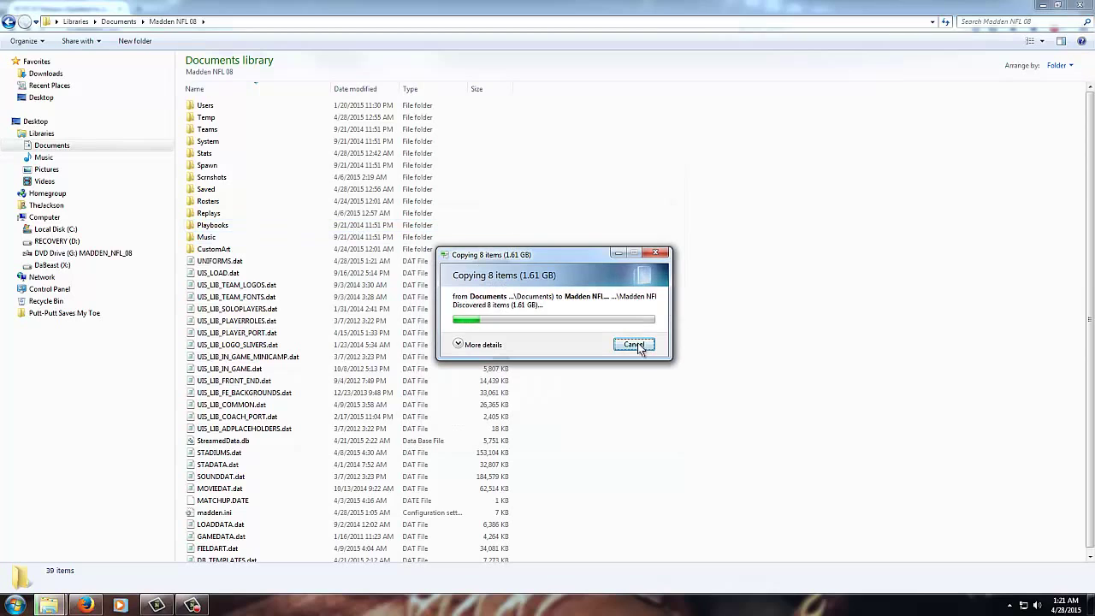
left_click(634, 344)
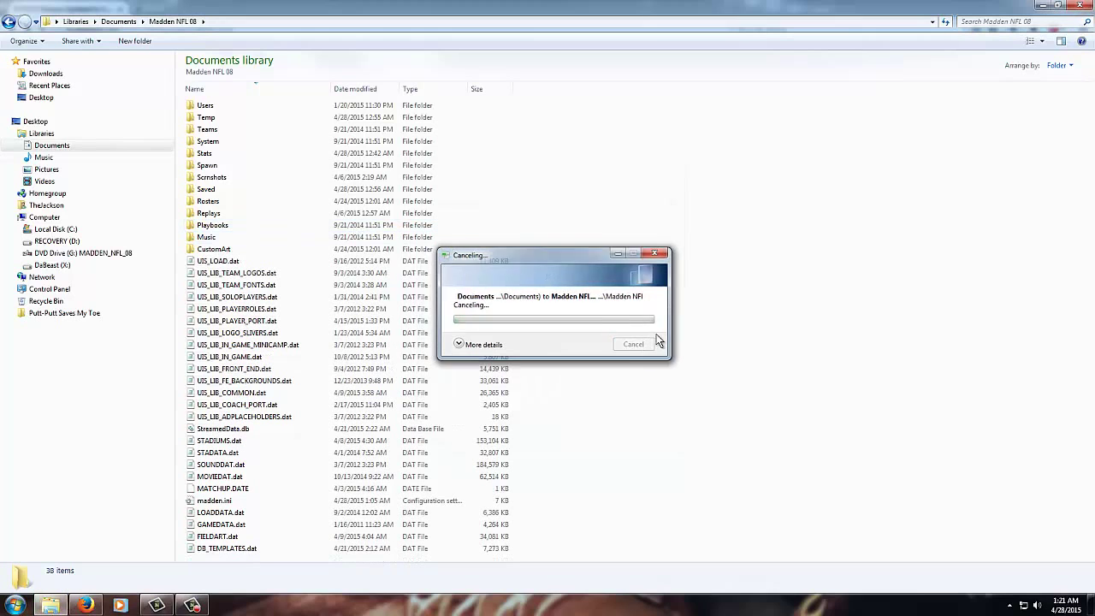
Step: Copy UIS_LIB_STADIUMS.dat and UIS_LIB_STADIUMS.dat-orig from the Program Files subfolder of the extracted patch in Downloads
left_click(56, 74)
double_click(227, 149)
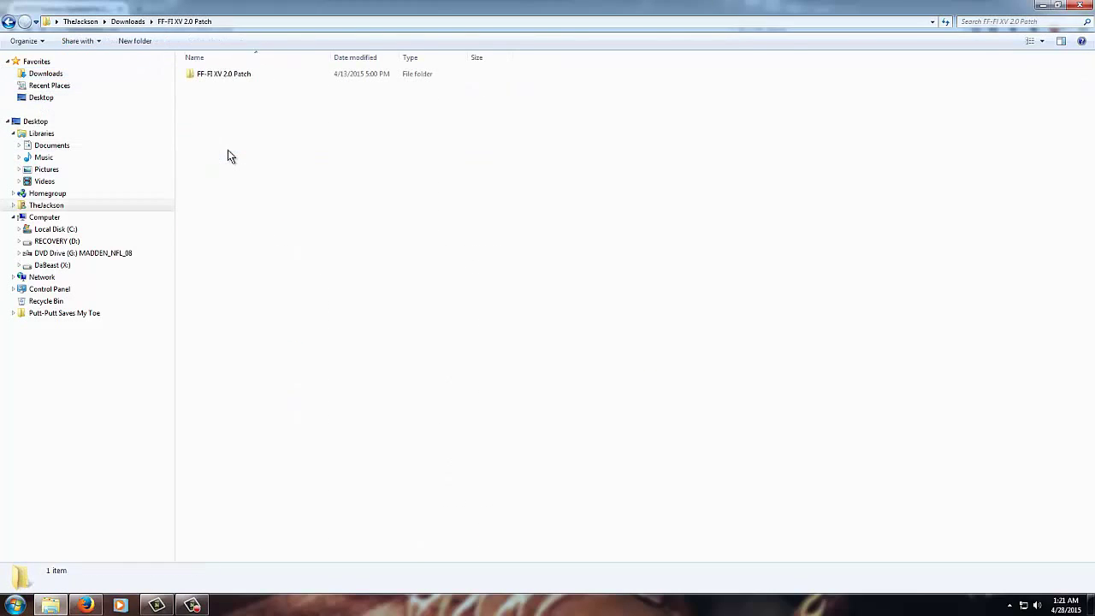
double_click(214, 77)
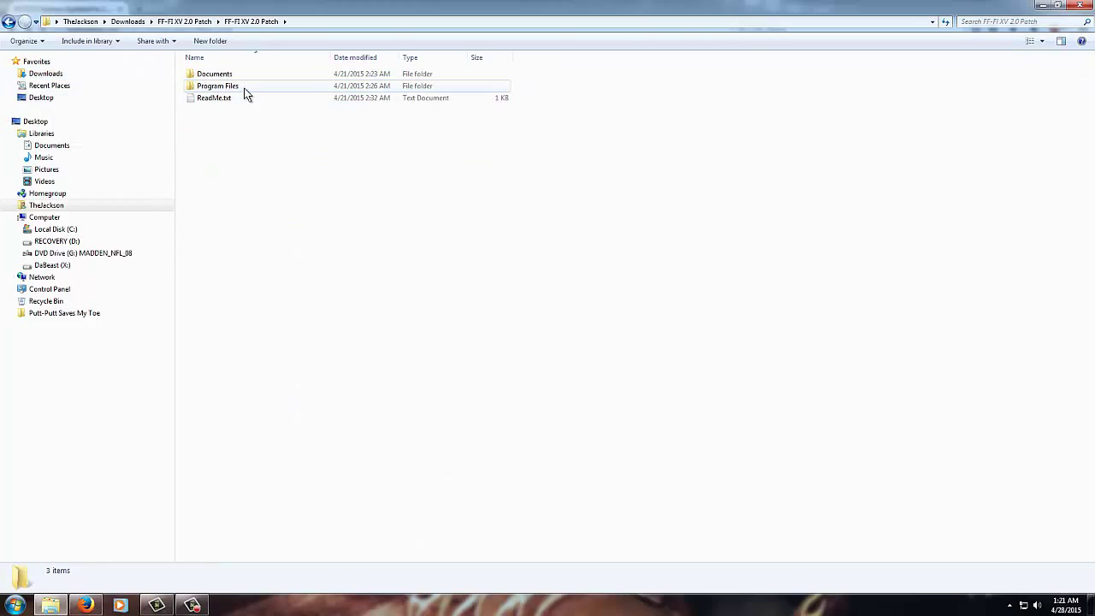
double_click(245, 90)
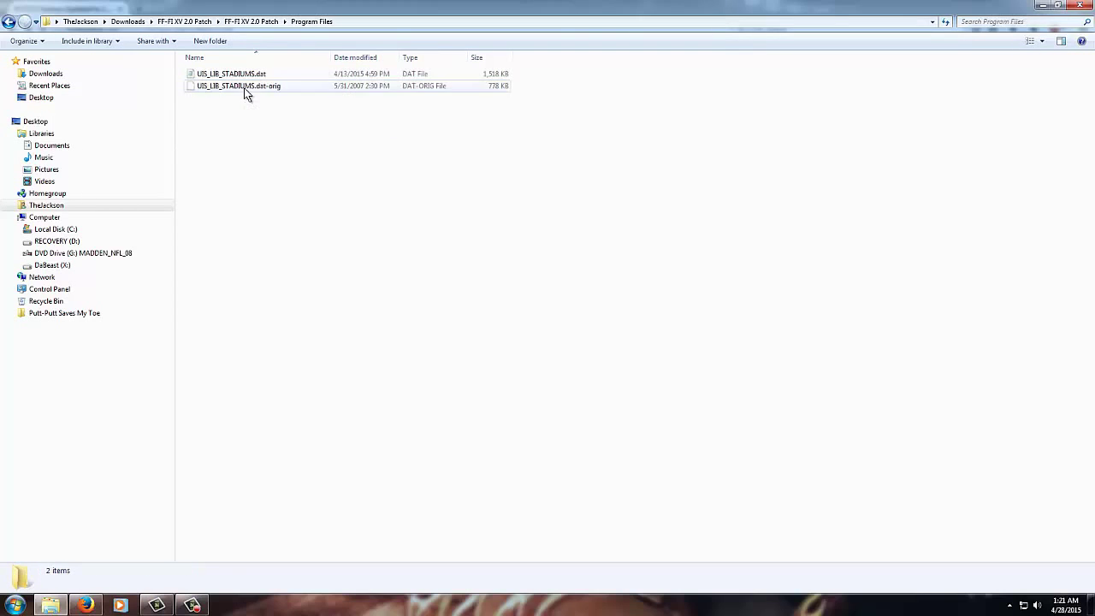
left_click_drag(259, 147, 240, 78)
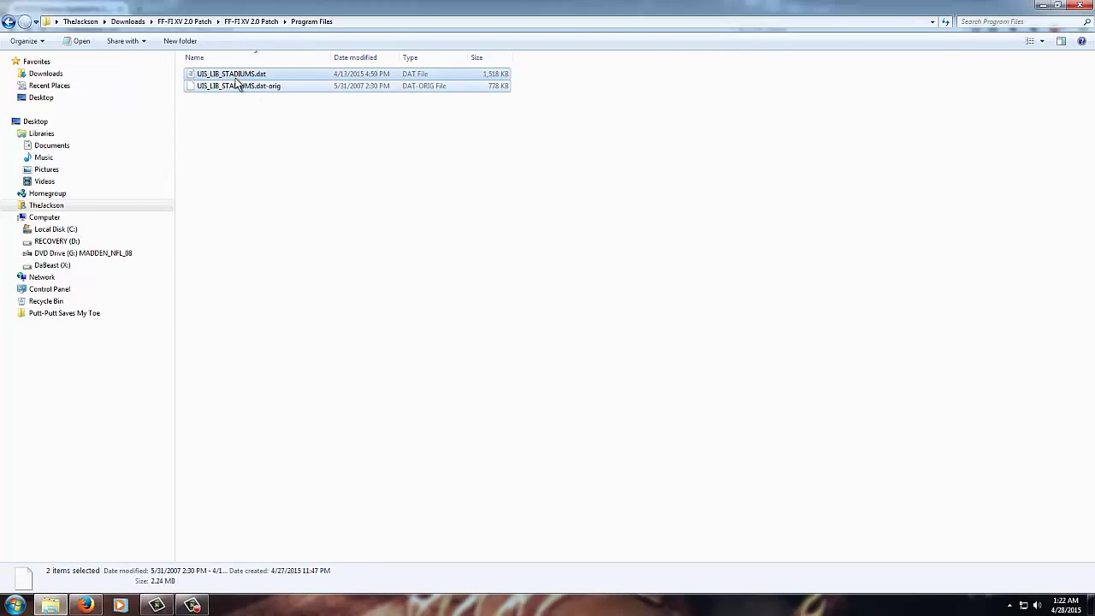
Step: Open the game's data1 folder at C:\Program Files (x86)\EA Sports\Madden NFL 08
left_click(85, 230)
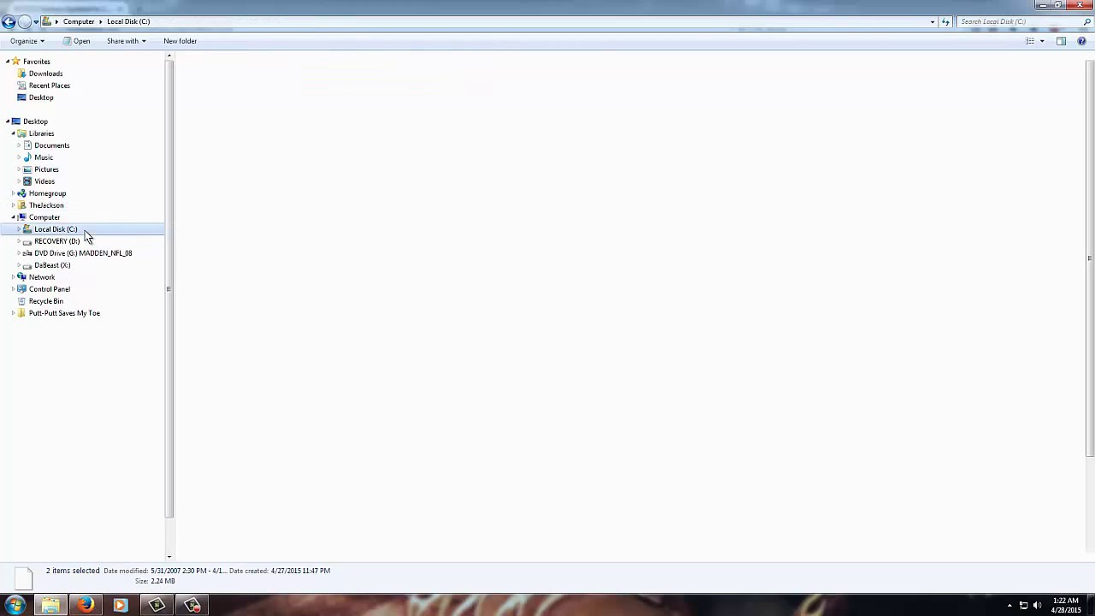
double_click(246, 256)
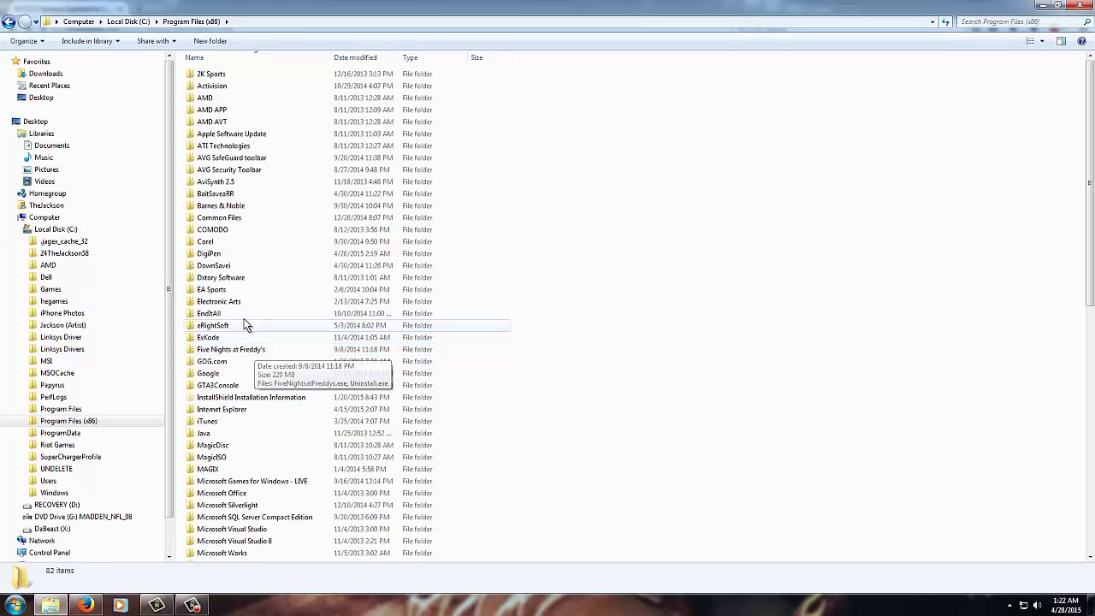
double_click(245, 290)
left_click(238, 87)
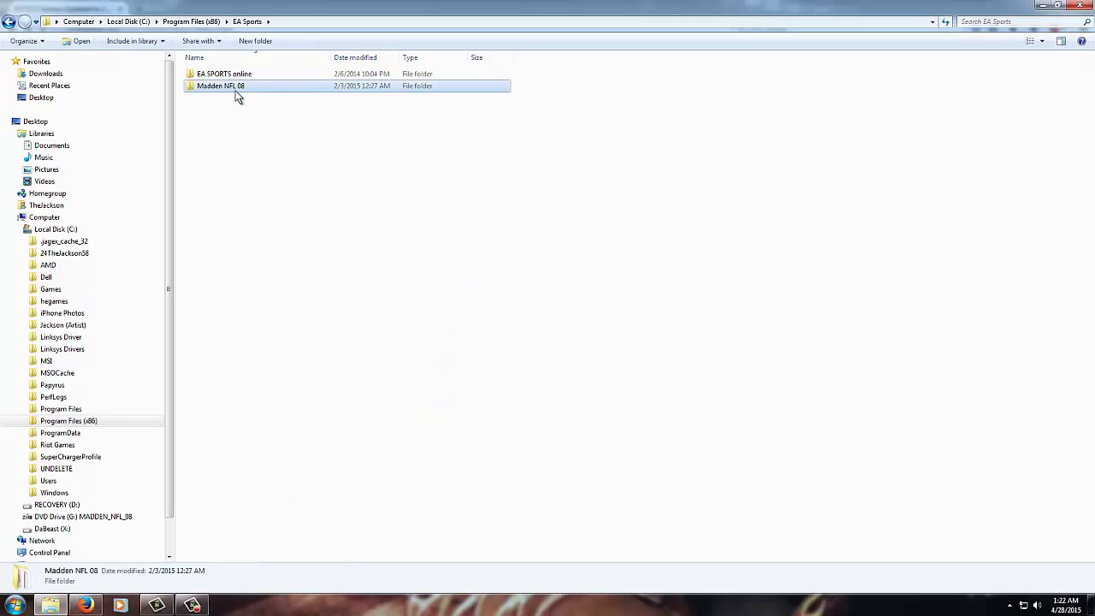
double_click(236, 89)
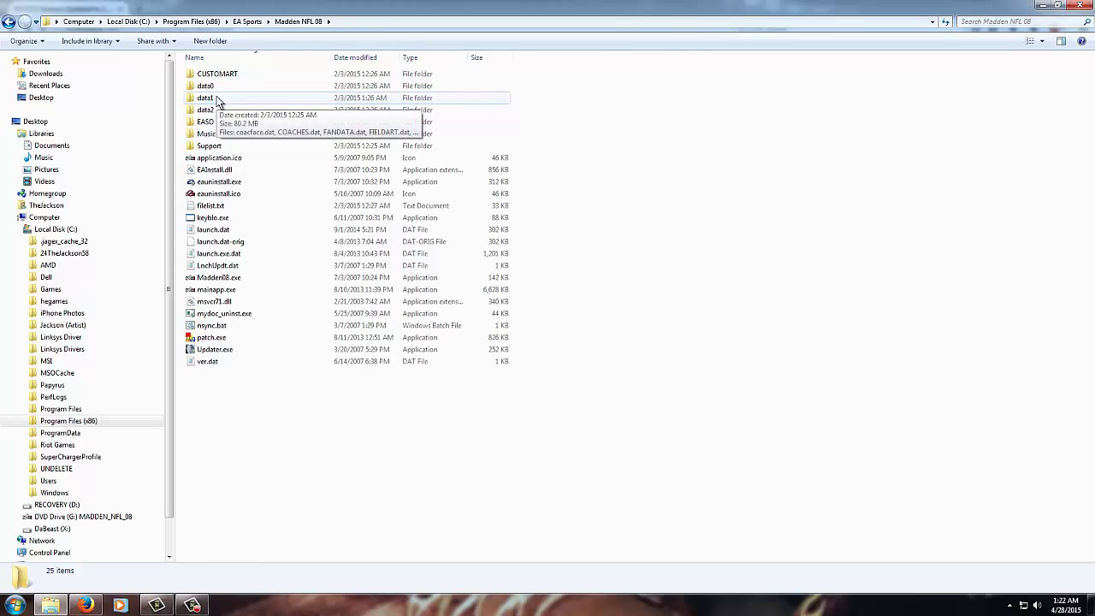
double_click(218, 99)
Step: Paste the two stadium files into data1, replacing the existing copies and granting administrator permission
right_click(322, 341)
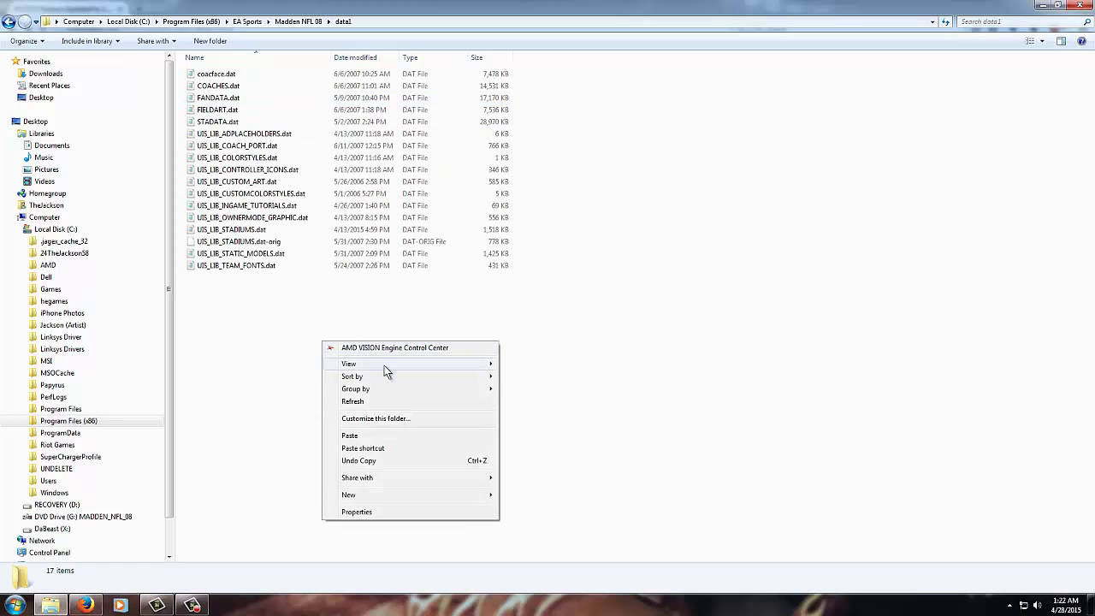
left_click(380, 436)
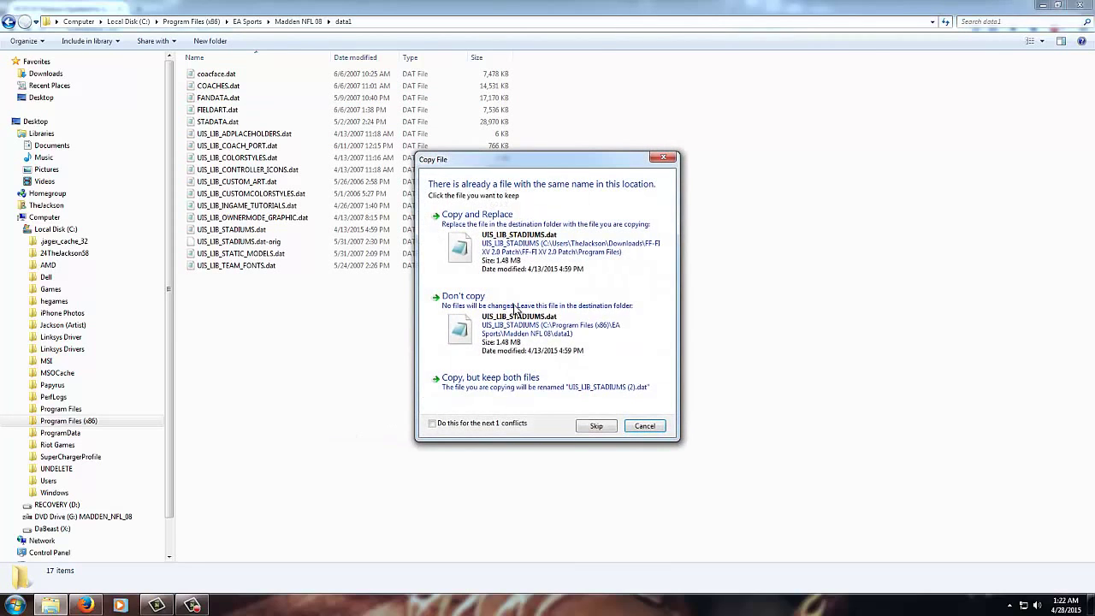
left_click(492, 216)
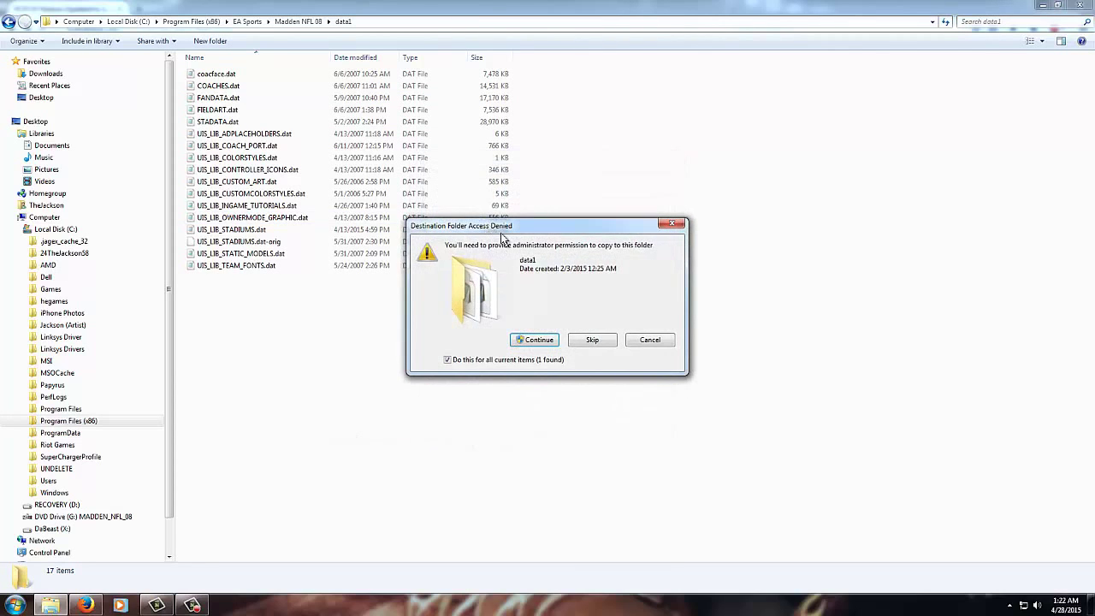
left_click(536, 341)
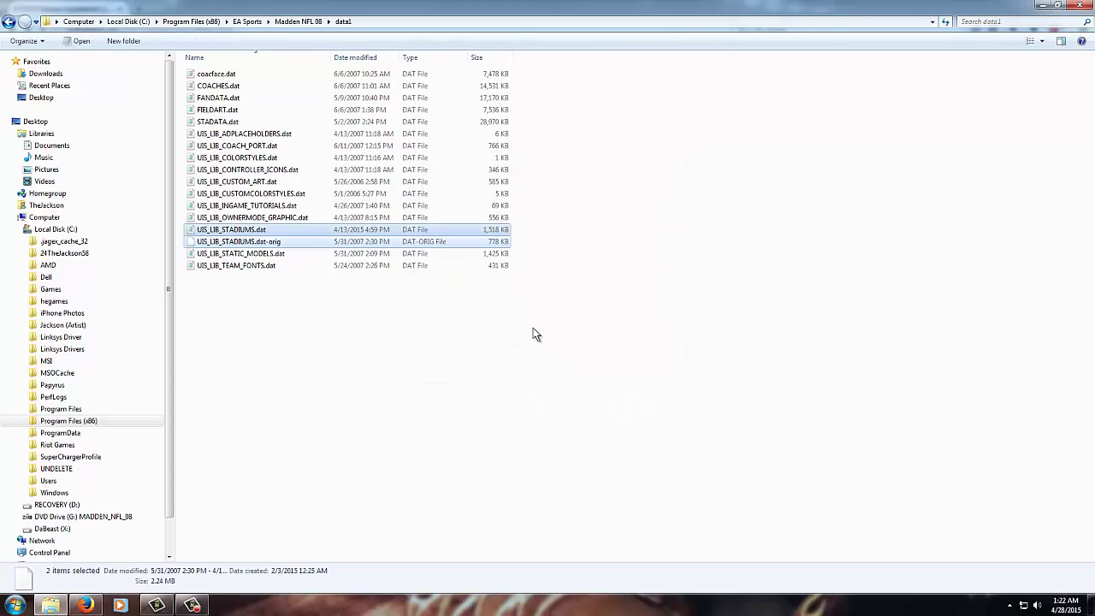
Step: Close the file browser window and minimize the browser and Camtasia Studio to show the desktop
left_click(1080, 5)
left_click(1043, 5)
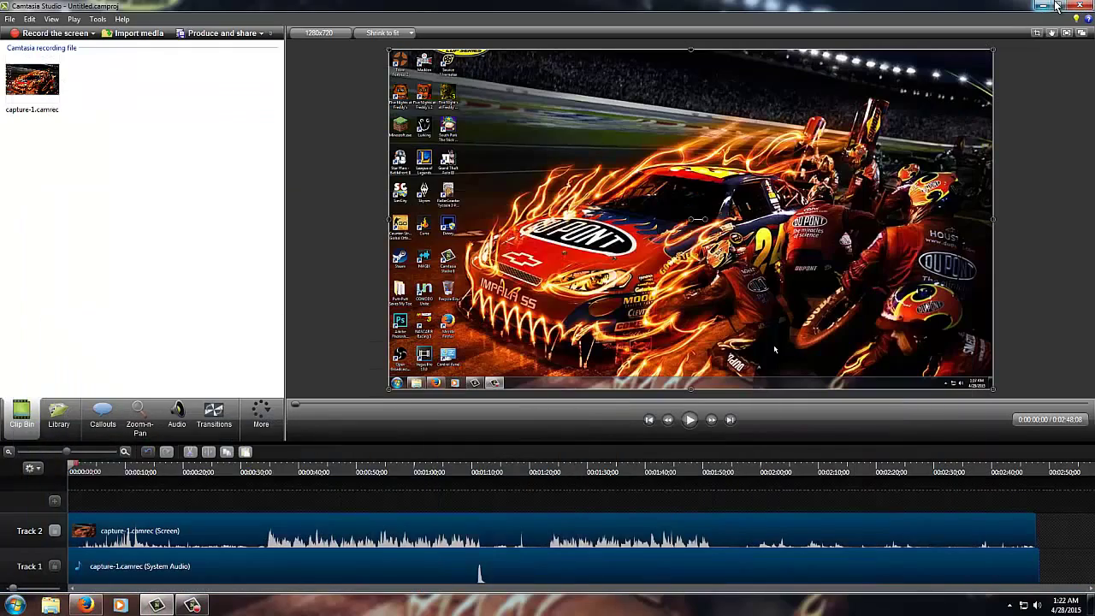
left_click(1044, 7)
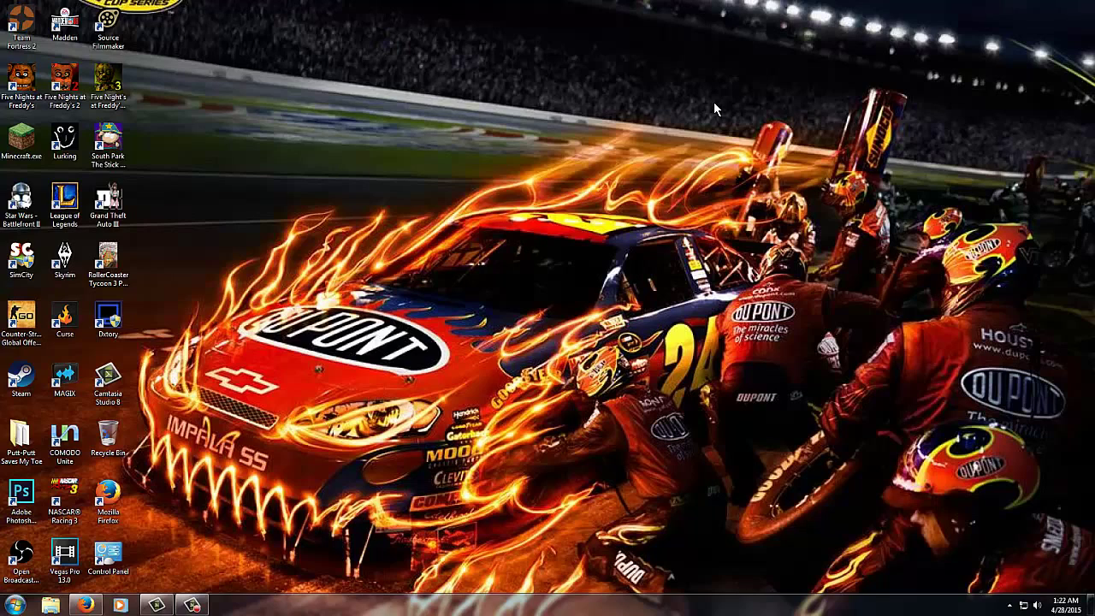